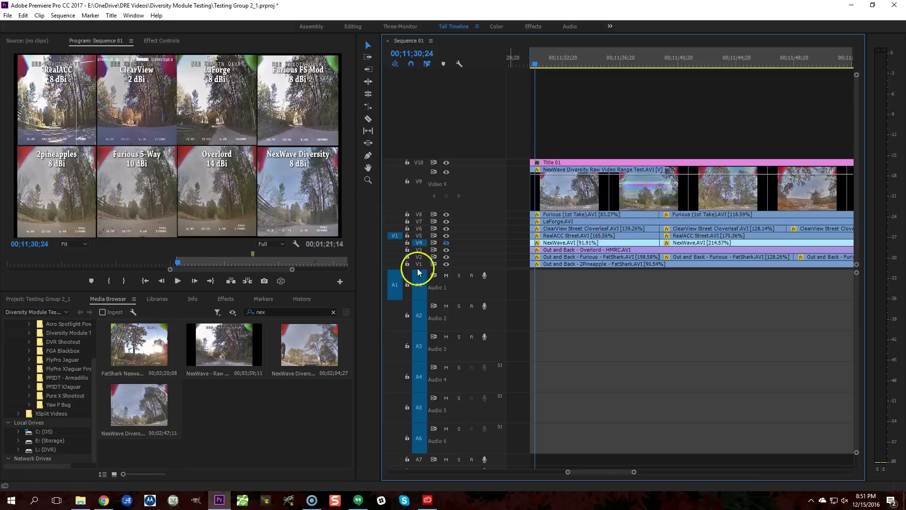
# Razor the NexWave Diversity clip on V9 at 00;11;40;10, then step back to 00;11;39;13 to check the cut
pyautogui.moveTo(535, 64); pyautogui.dragTo(670, 74)
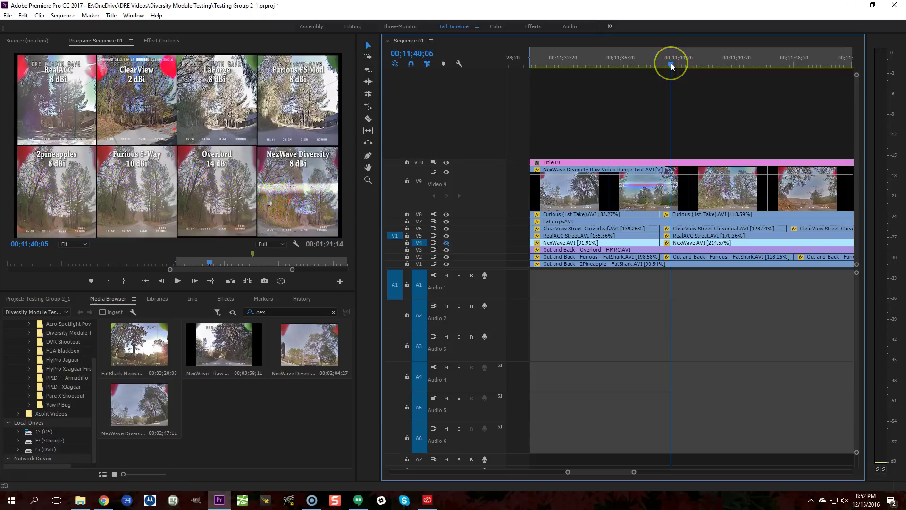
pyautogui.click(905, 129)
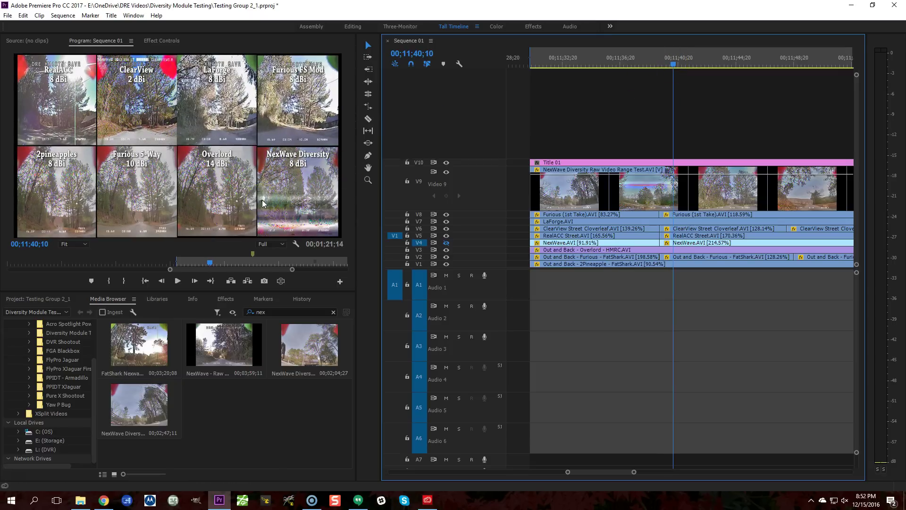
pyautogui.press('c')
pyautogui.click(676, 194)
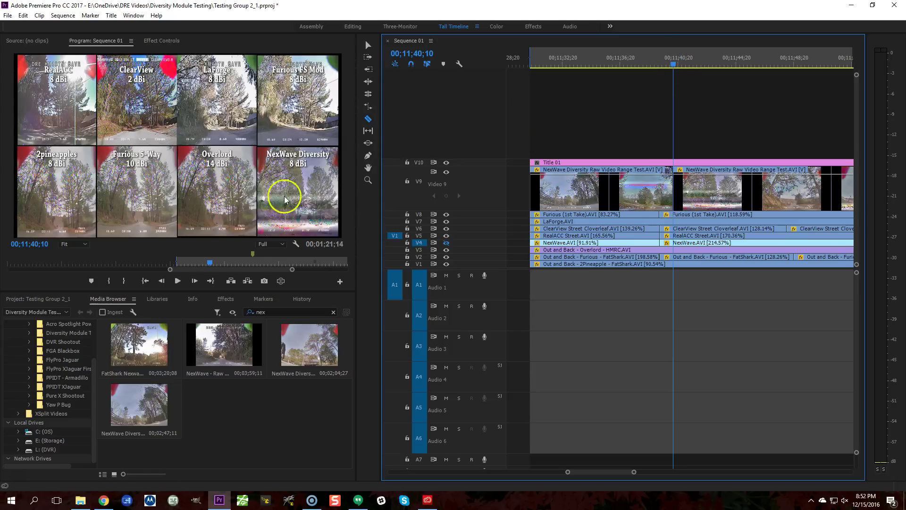
pyautogui.press('v')
pyautogui.click(670, 66)
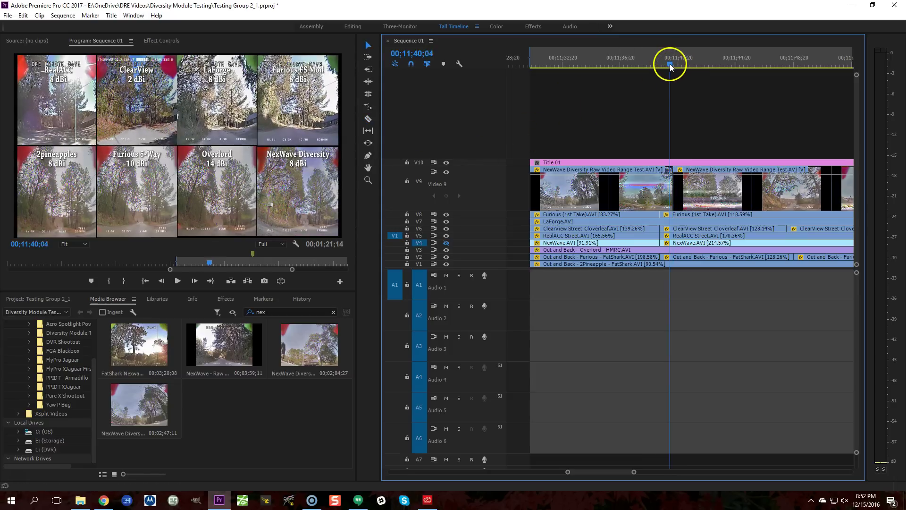
pyautogui.moveTo(671, 65); pyautogui.dragTo(660, 67)
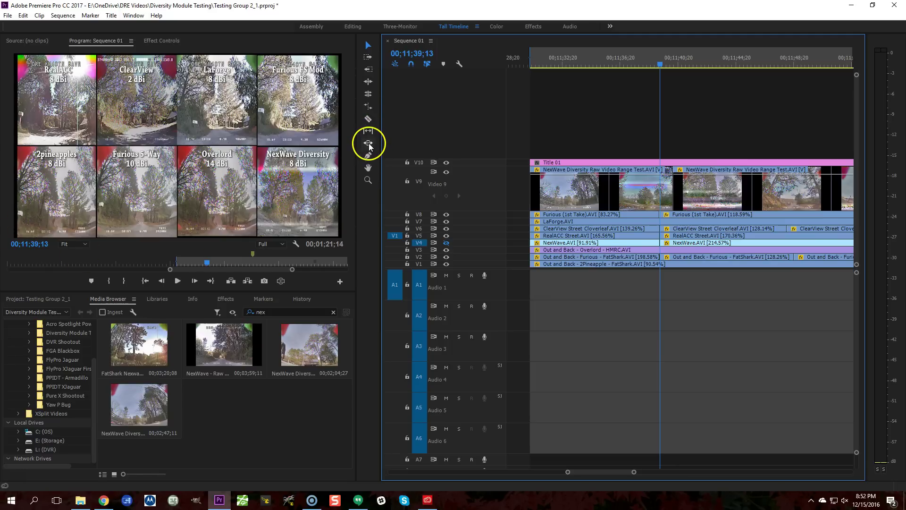
# Rate-stretch the first NexWave piece 27 frames shorter to 9 seconds and slide the later piece flush against it
pyautogui.click(369, 109)
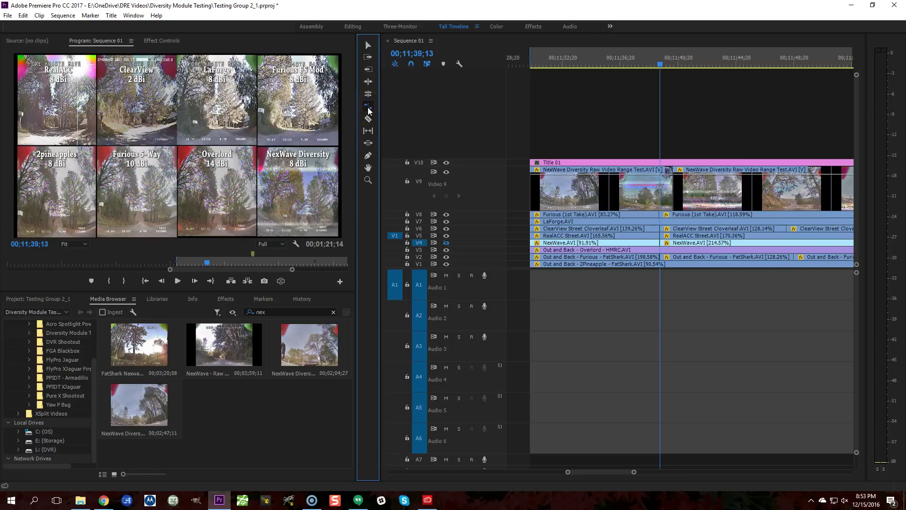
pyautogui.moveTo(670, 189); pyautogui.dragTo(658, 191)
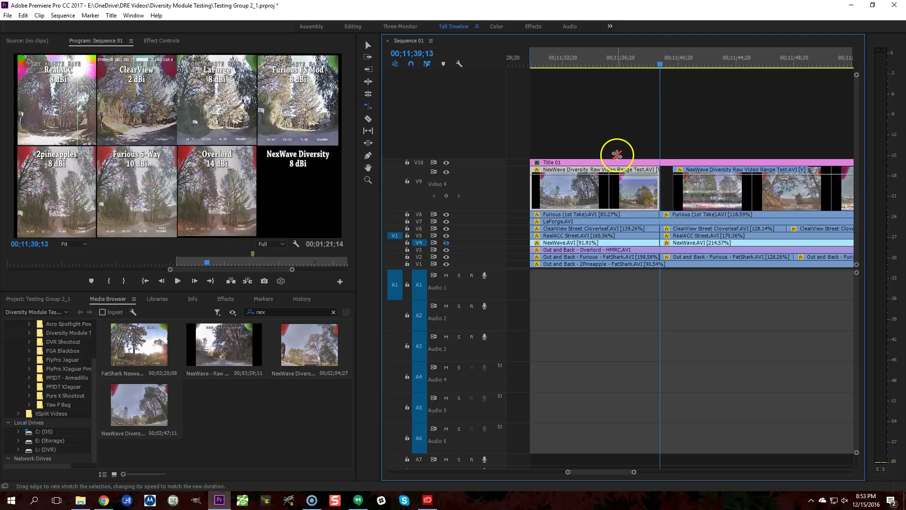
pyautogui.press('v')
pyautogui.moveTo(764, 188); pyautogui.dragTo(759, 189)
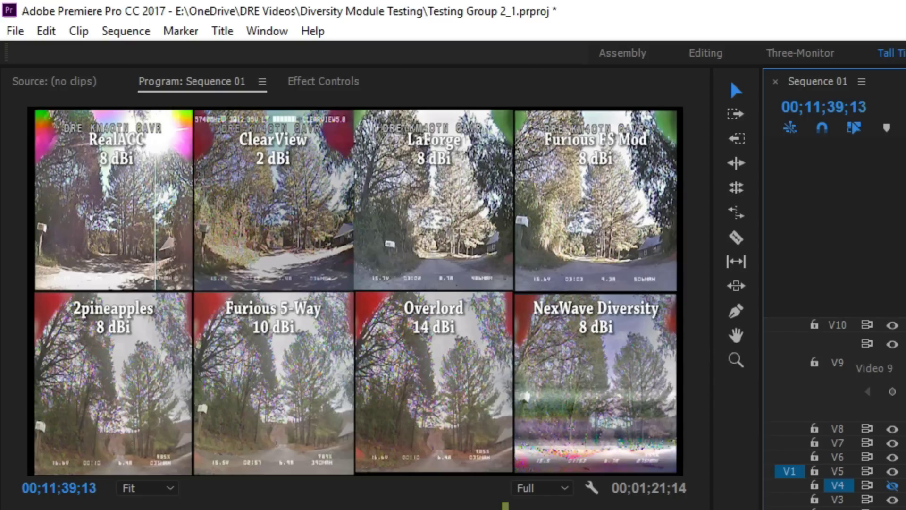
# Play back the eight-panel grid to check the NexWave sync, then stop playback
pyautogui.press('space')
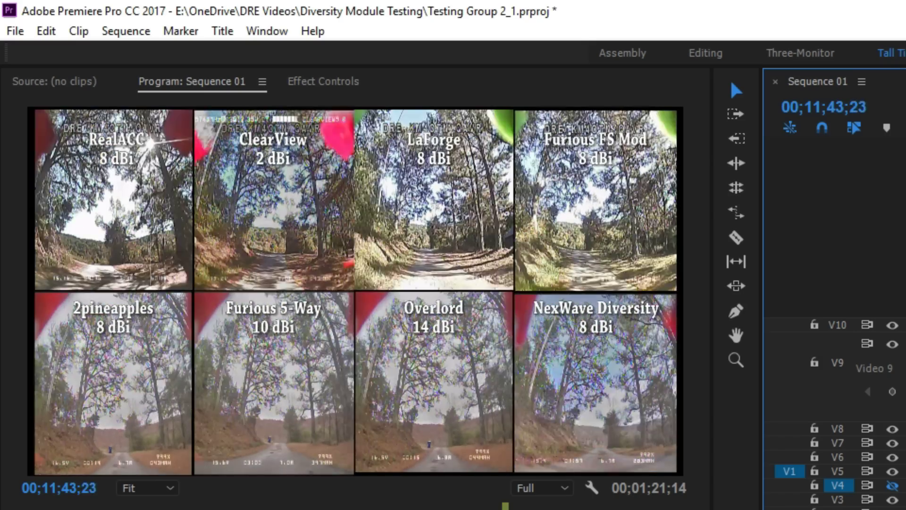
pyautogui.press('l')
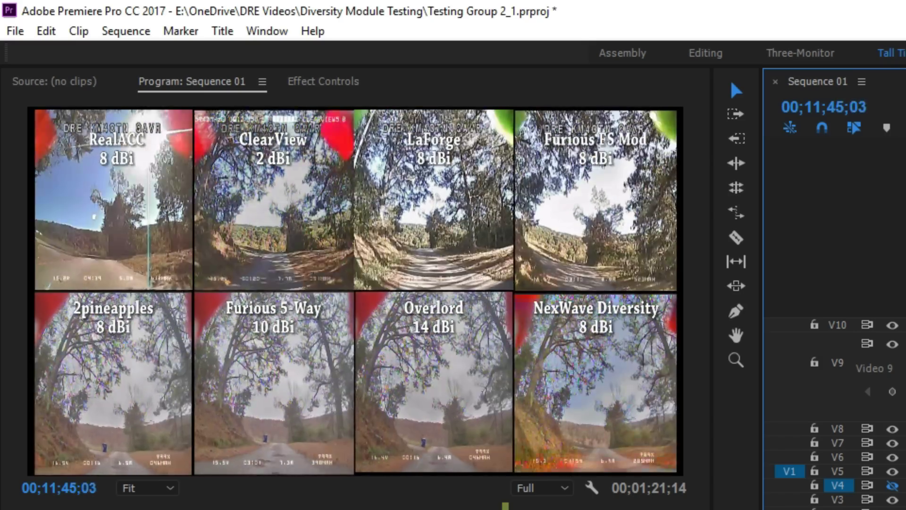
pyautogui.press('k')
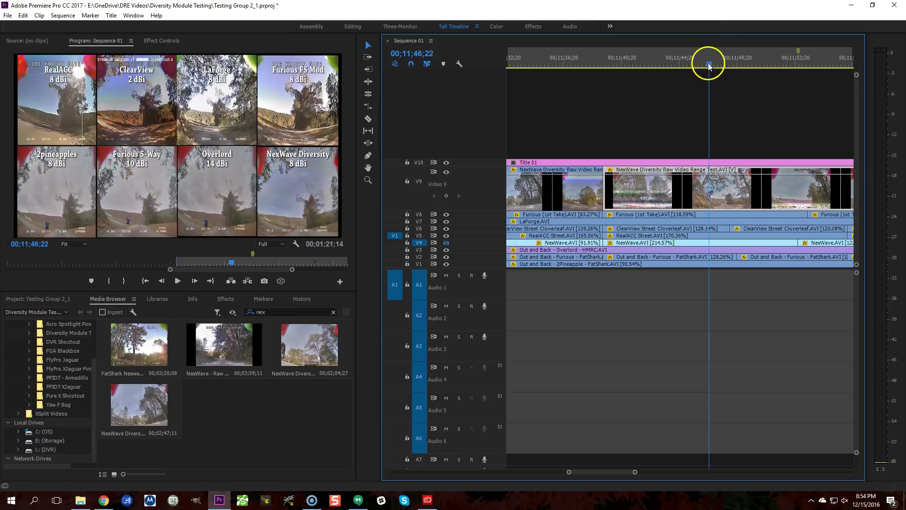
# Split the NexWave clip on V9 at about 00;11;48, checking the cut at 00;11;48;22
pyautogui.moveTo(709, 65); pyautogui.dragTo(741, 64)
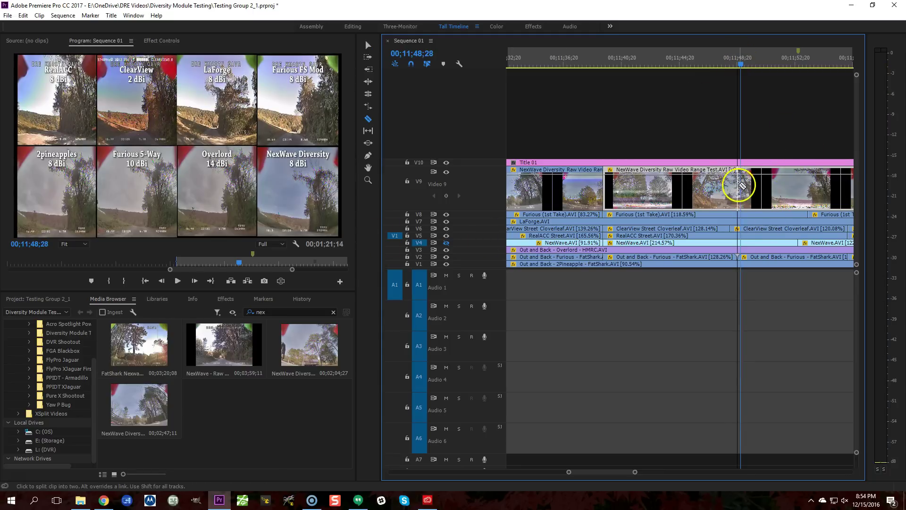
pyautogui.press('c')
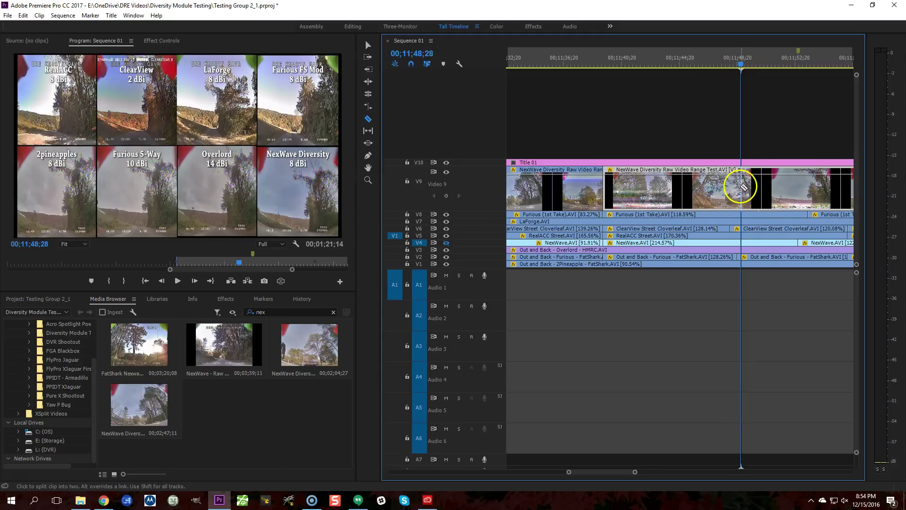
pyautogui.click(742, 187)
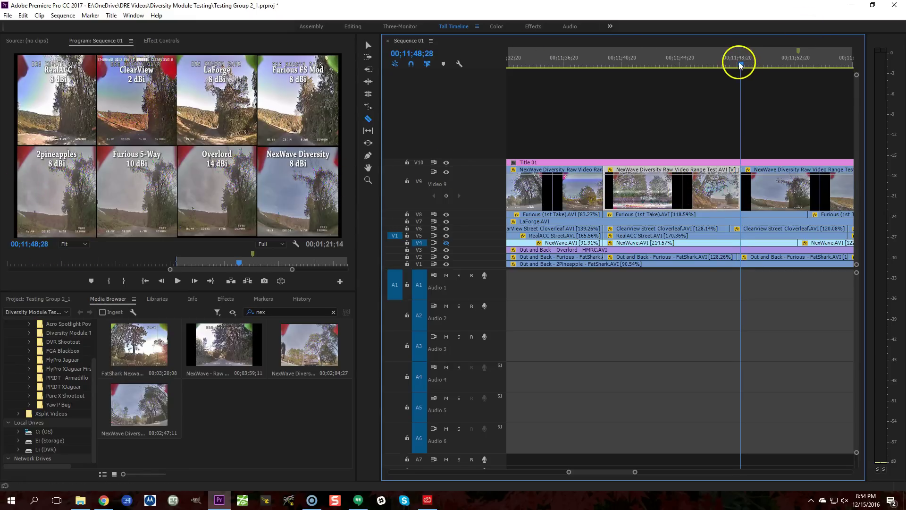
pyautogui.moveTo(739, 65)
pyautogui.mouseDown()
pyautogui.moveTo(715, 72)
pyautogui.moveTo(737, 71)
pyautogui.mouseUp()
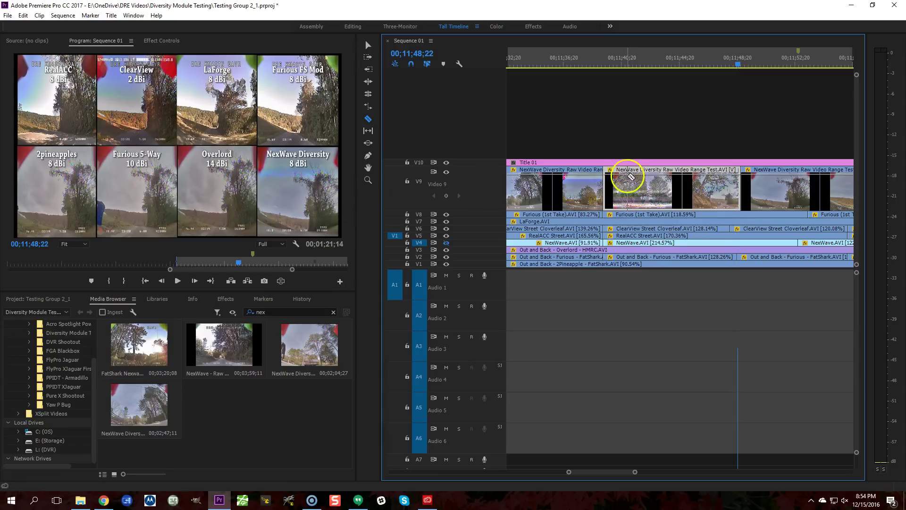
pyautogui.scroll(-5, 630, 177)
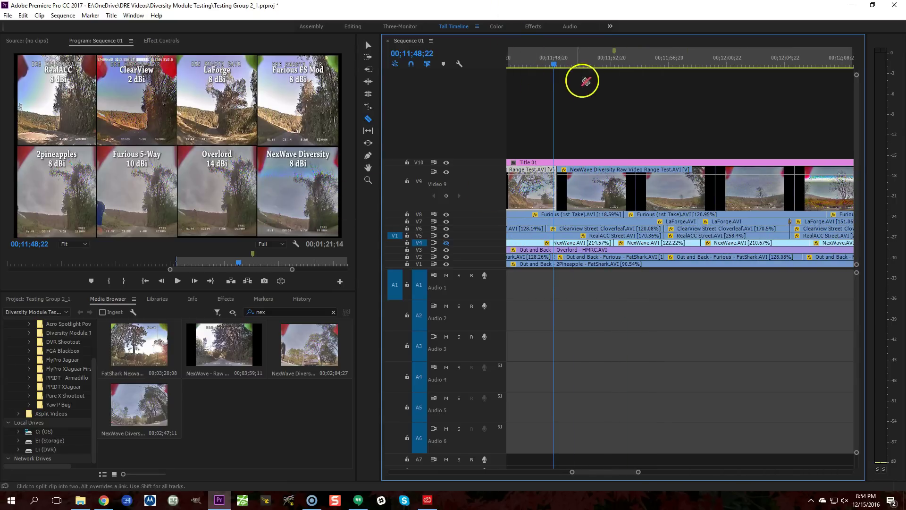
# Add an edit to the NexWave clip at about 00;11;55 with Ctrl+K
pyautogui.press('v')
pyautogui.moveTo(553, 61); pyautogui.dragTo(650, 66)
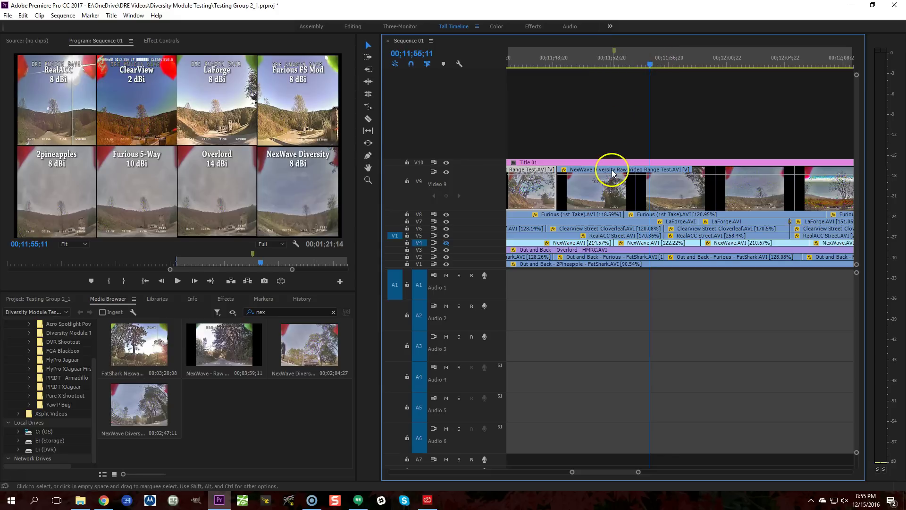
pyautogui.hotkey('ctrl', 'k')
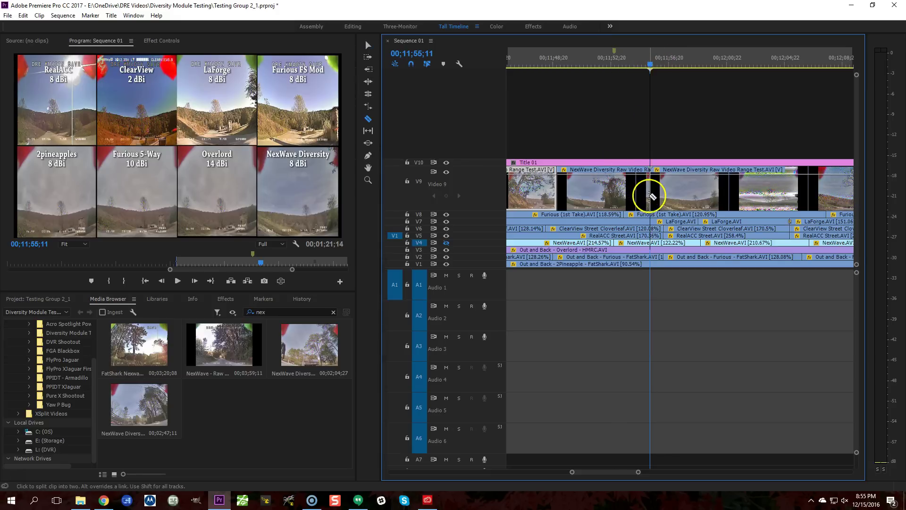
pyautogui.moveTo(650, 66); pyautogui.dragTo(635, 67)
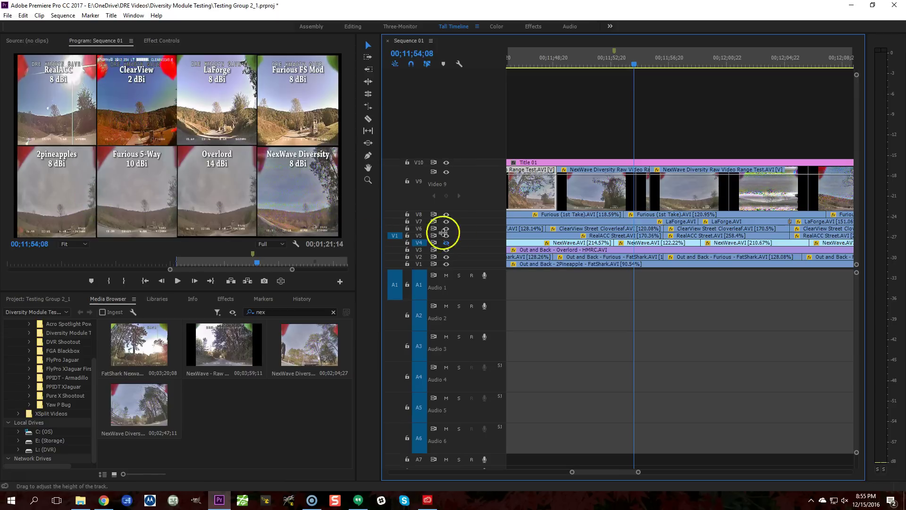
pyautogui.scroll(4, 631, 185)
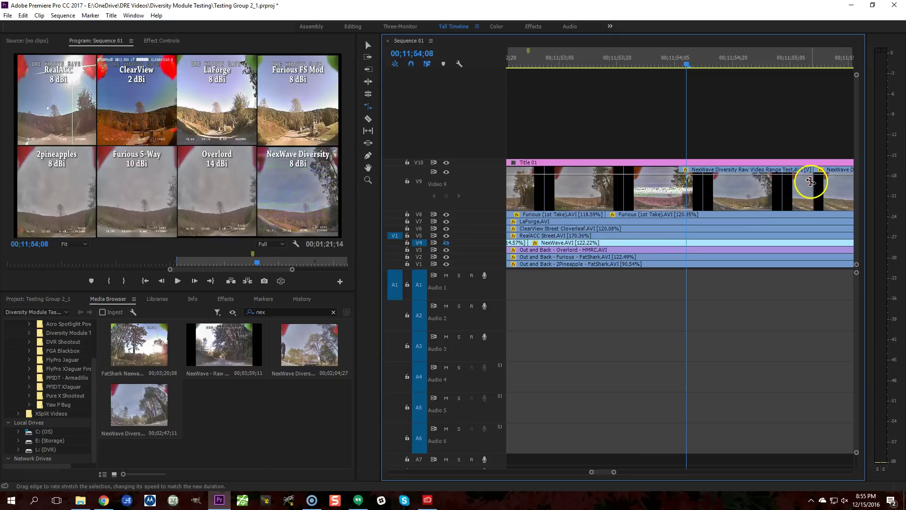
# Speed the earlier NexWave piece to 120.63% (5;10), close the gap, and maximize the Program monitor
pyautogui.moveTo(810, 182); pyautogui.dragTo(686, 188)
pyautogui.press('v')
pyautogui.press('-')
pyautogui.press('-')
pyautogui.press('-')
pyautogui.click(687, 184)
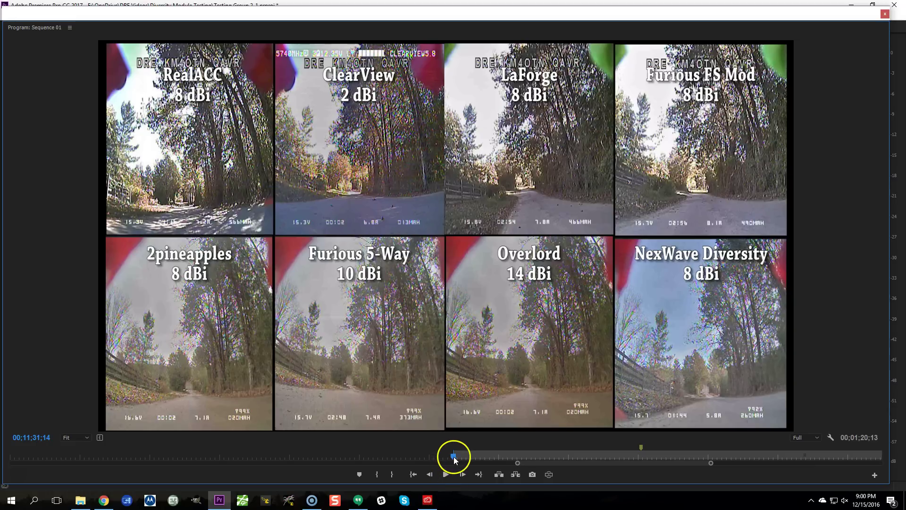
pyautogui.moveTo(454, 458); pyautogui.dragTo(511, 460)
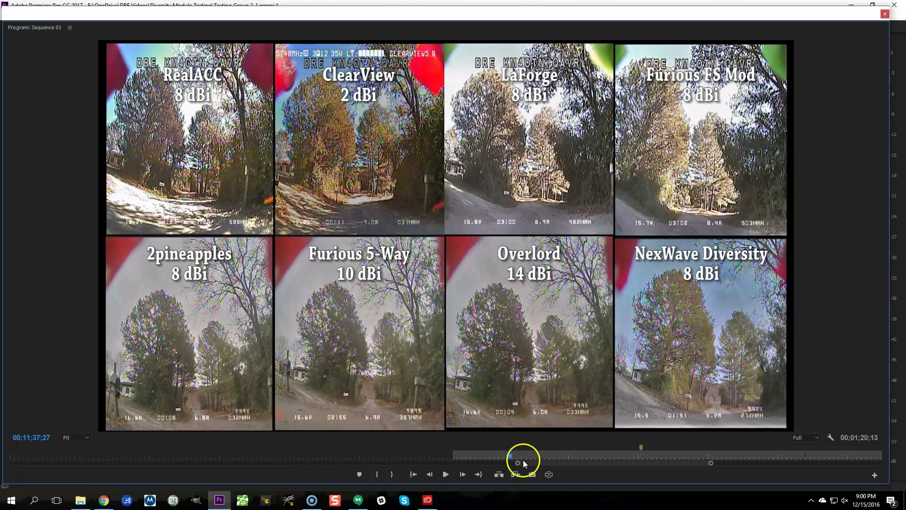
pyautogui.moveTo(512, 460); pyautogui.dragTo(508, 458)
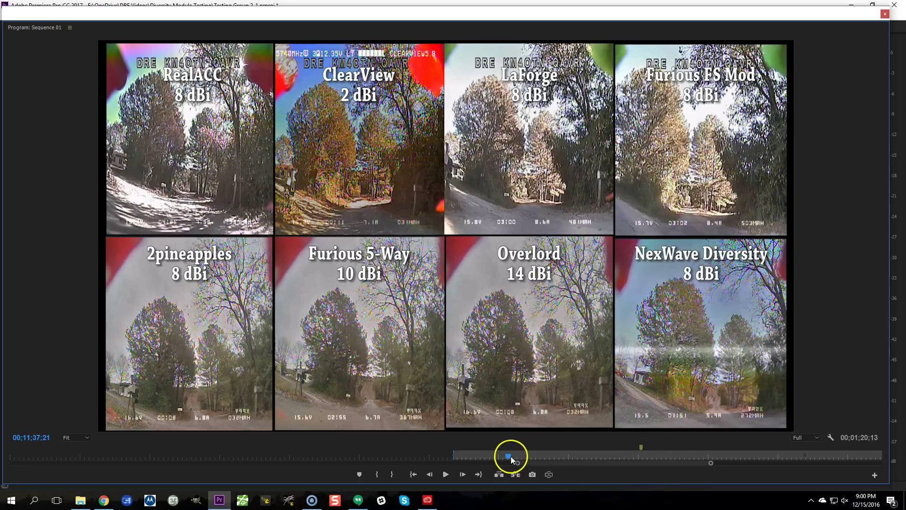
pyautogui.moveTo(509, 456)
pyautogui.mouseDown()
pyautogui.moveTo(499, 456)
pyautogui.moveTo(516, 456)
pyautogui.moveTo(501, 457)
pyautogui.mouseUp()
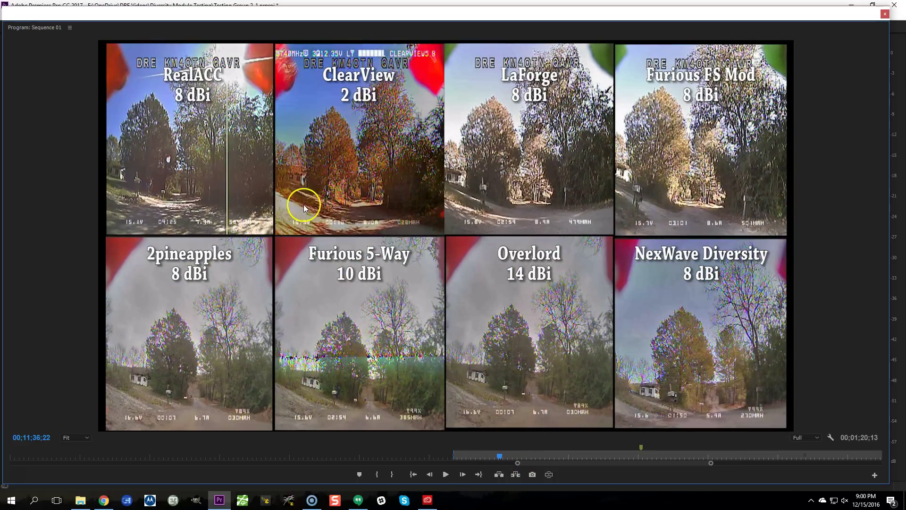
pyautogui.moveTo(499, 457); pyautogui.dragTo(597, 461)
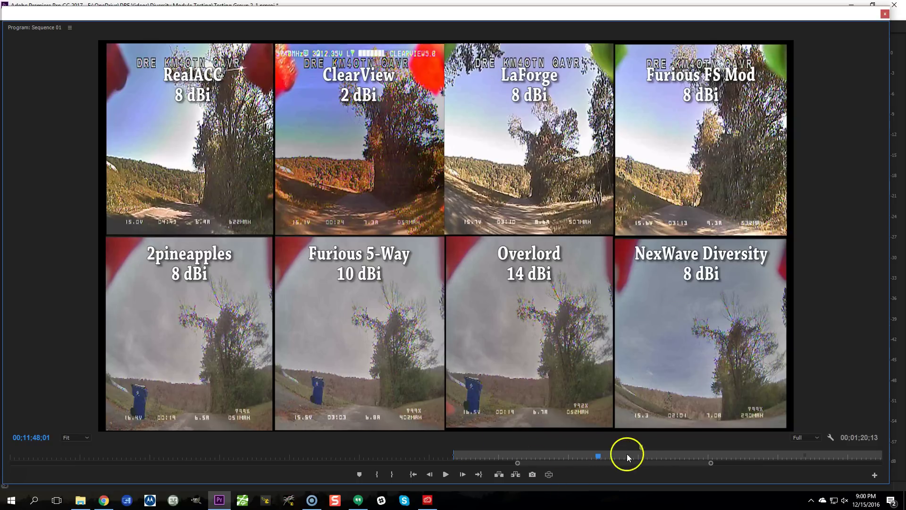
pyautogui.moveTo(596, 456); pyautogui.dragTo(658, 459)
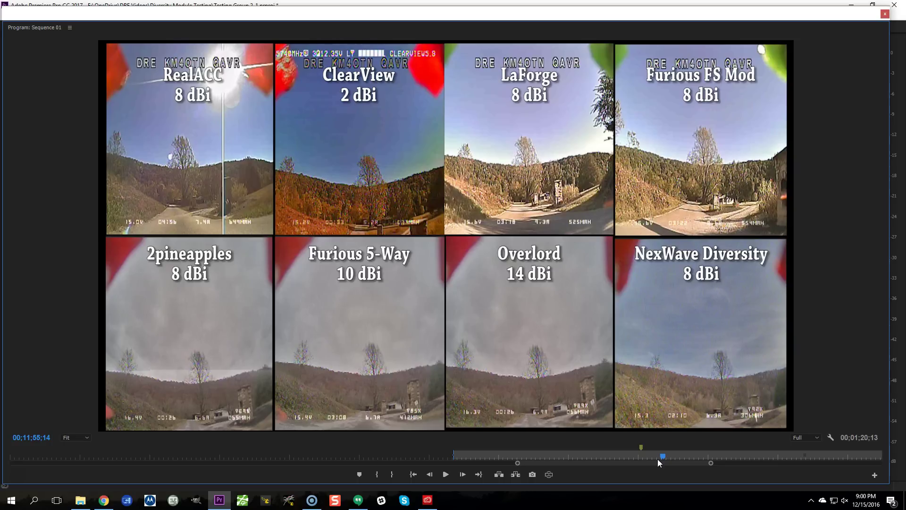
# Restore the maximized Program monitor and scroll the timeline to the later NexWave pieces on V9
pyautogui.doubleClick(421, 18)
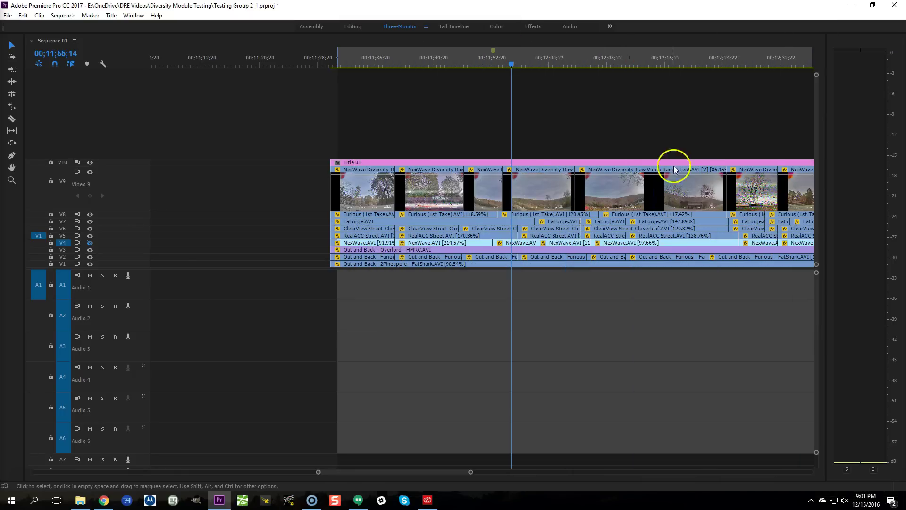
pyautogui.scroll(-5, 641, 203)
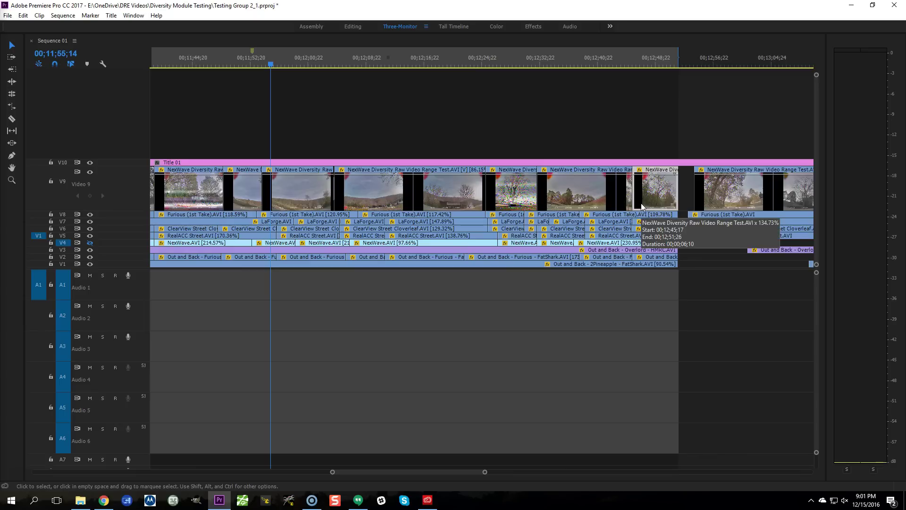